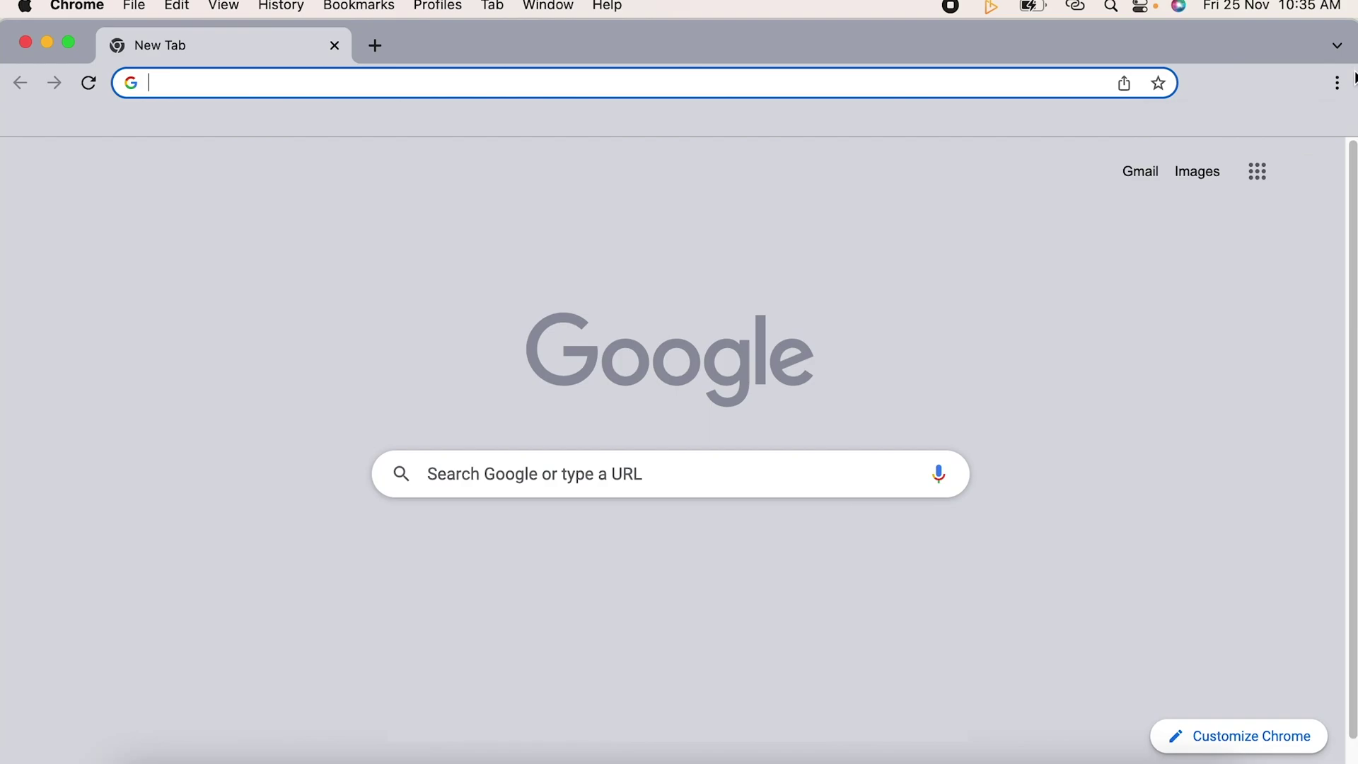
Search Chrome settings for 'certificates' and open Manage device certificates from the Security page.
{"action": "left_click", "coordinate": [1337, 83]}
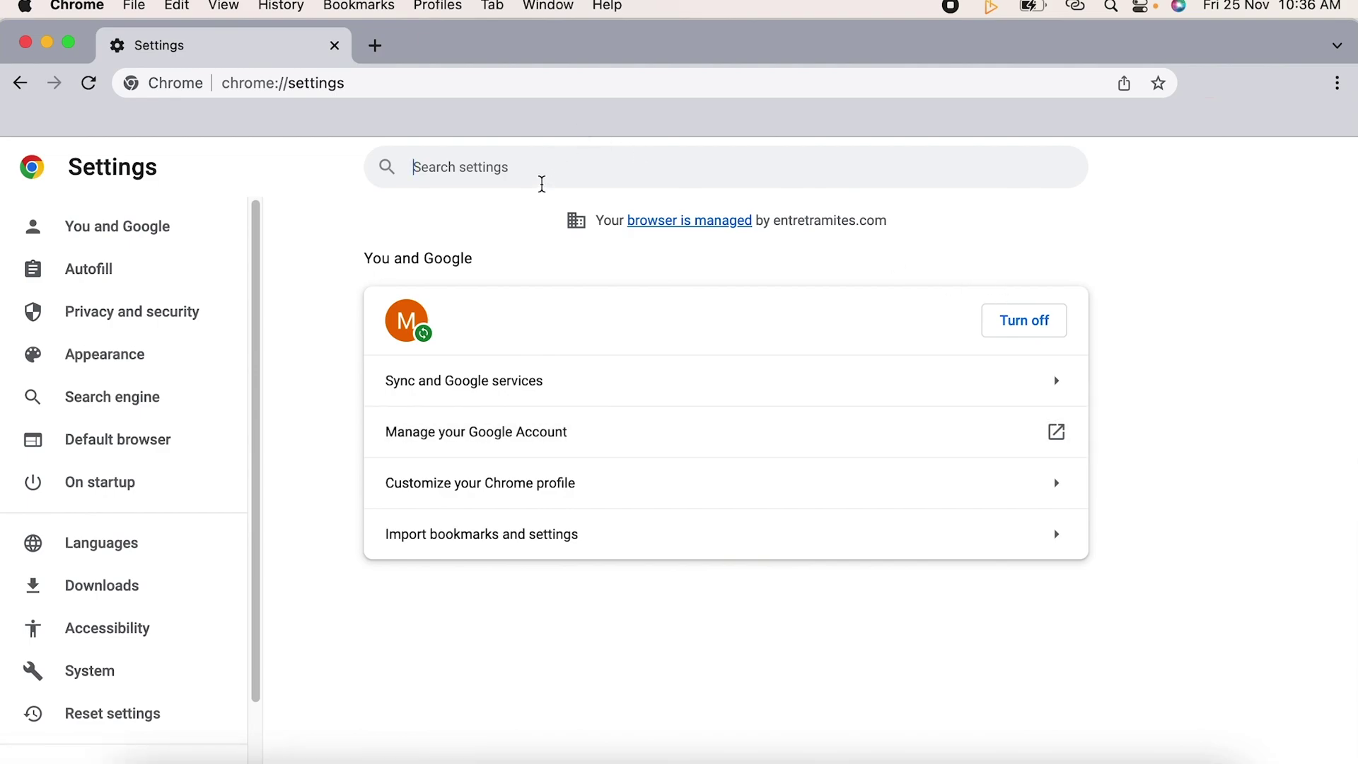
{"action": "left_click", "coordinate": [541, 170]}
{"action": "type", "text": "cer"}
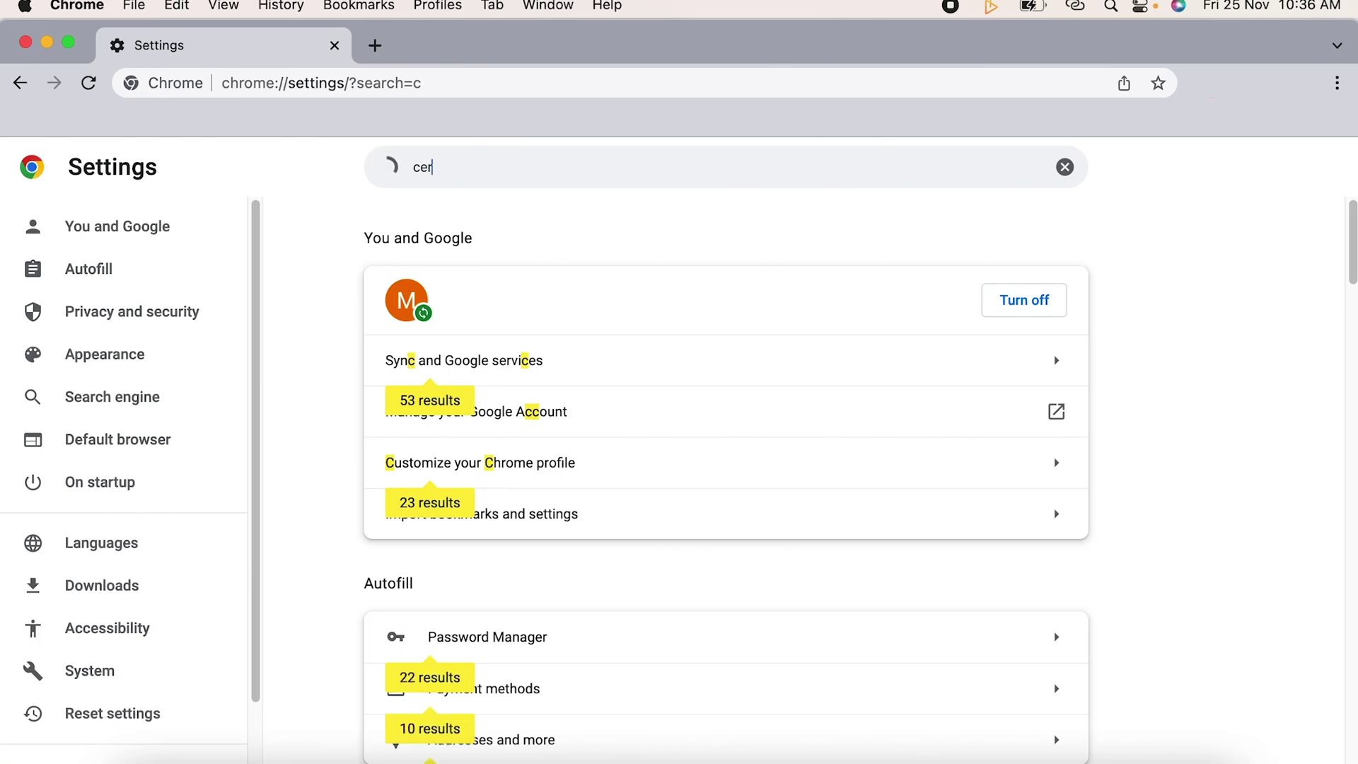
{"action": "type", "text": "tificates"}
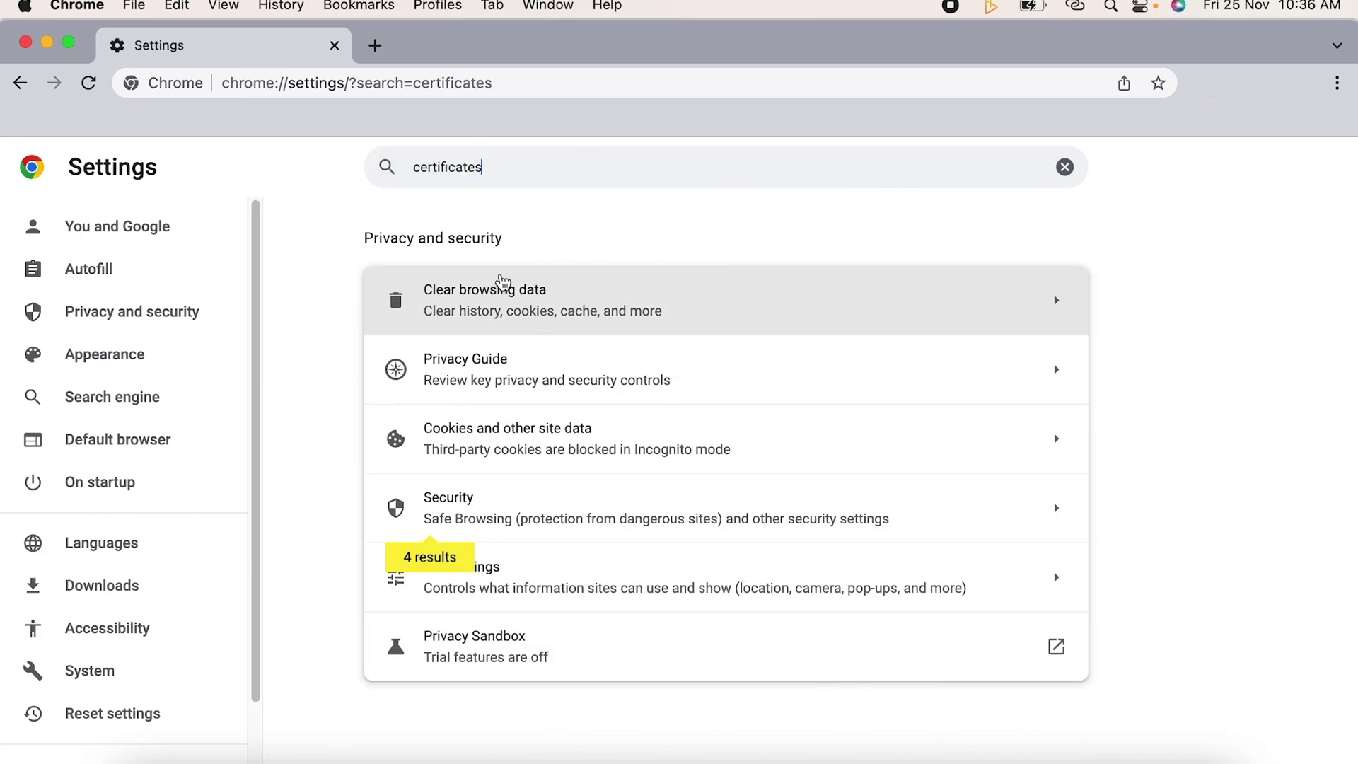
{"action": "left_click", "coordinate": [504, 510]}
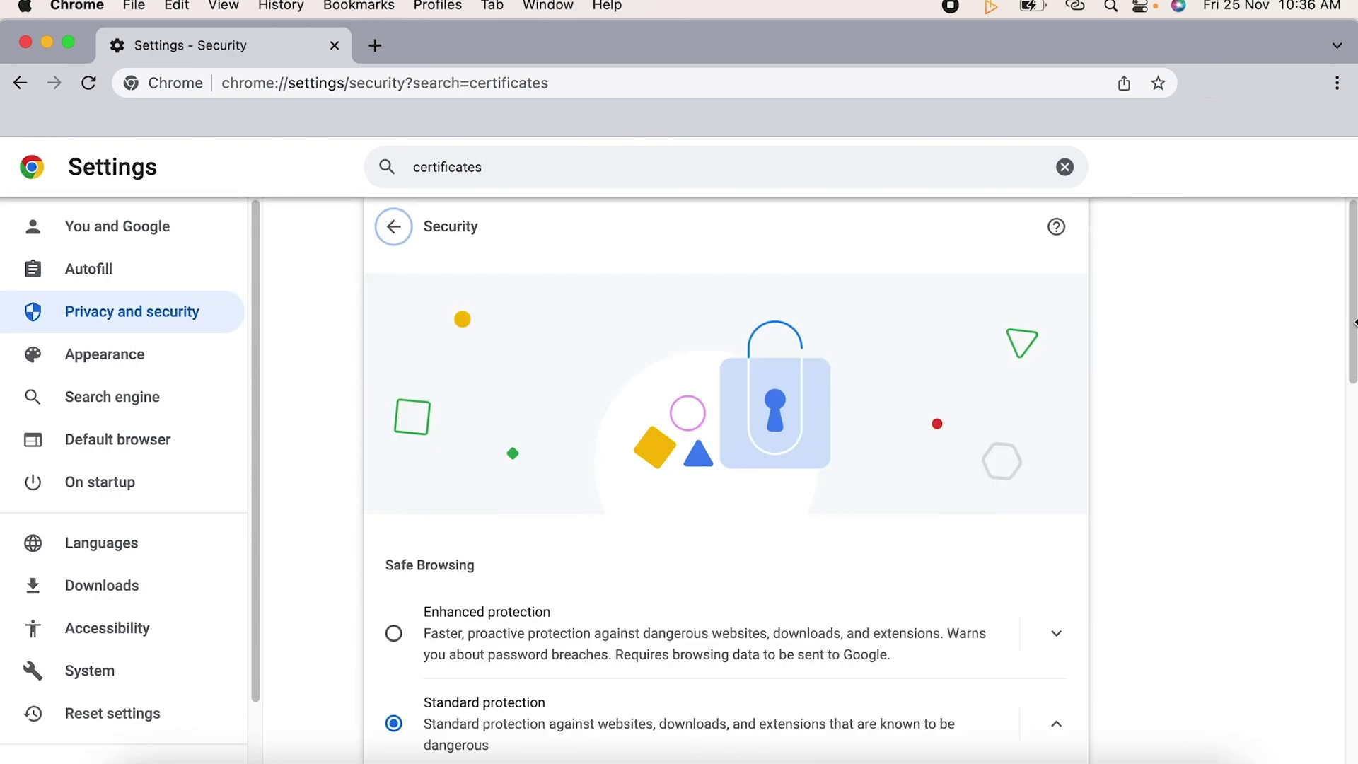
{"action": "left_click_drag", "start_coordinate": [1353, 322], "coordinate": [1333, 685]}
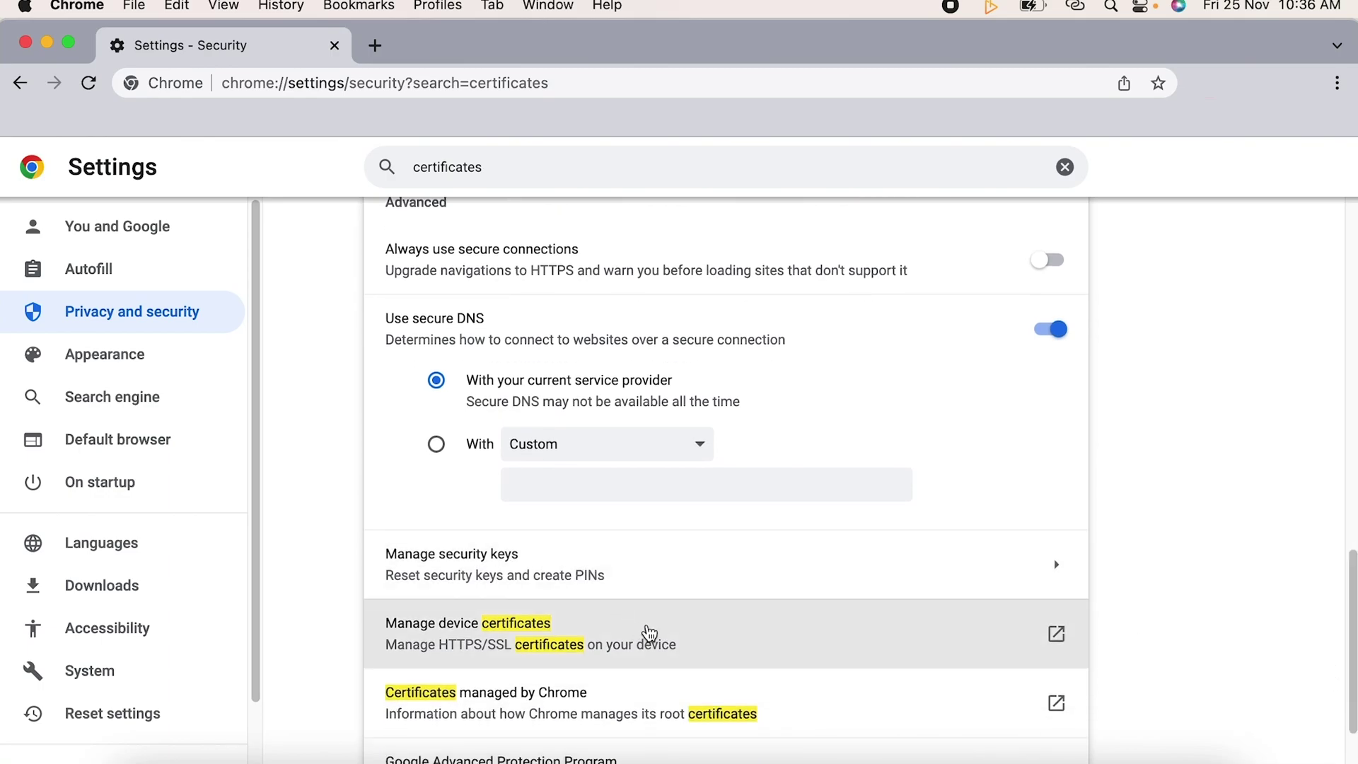
{"action": "left_click", "coordinate": [650, 633]}
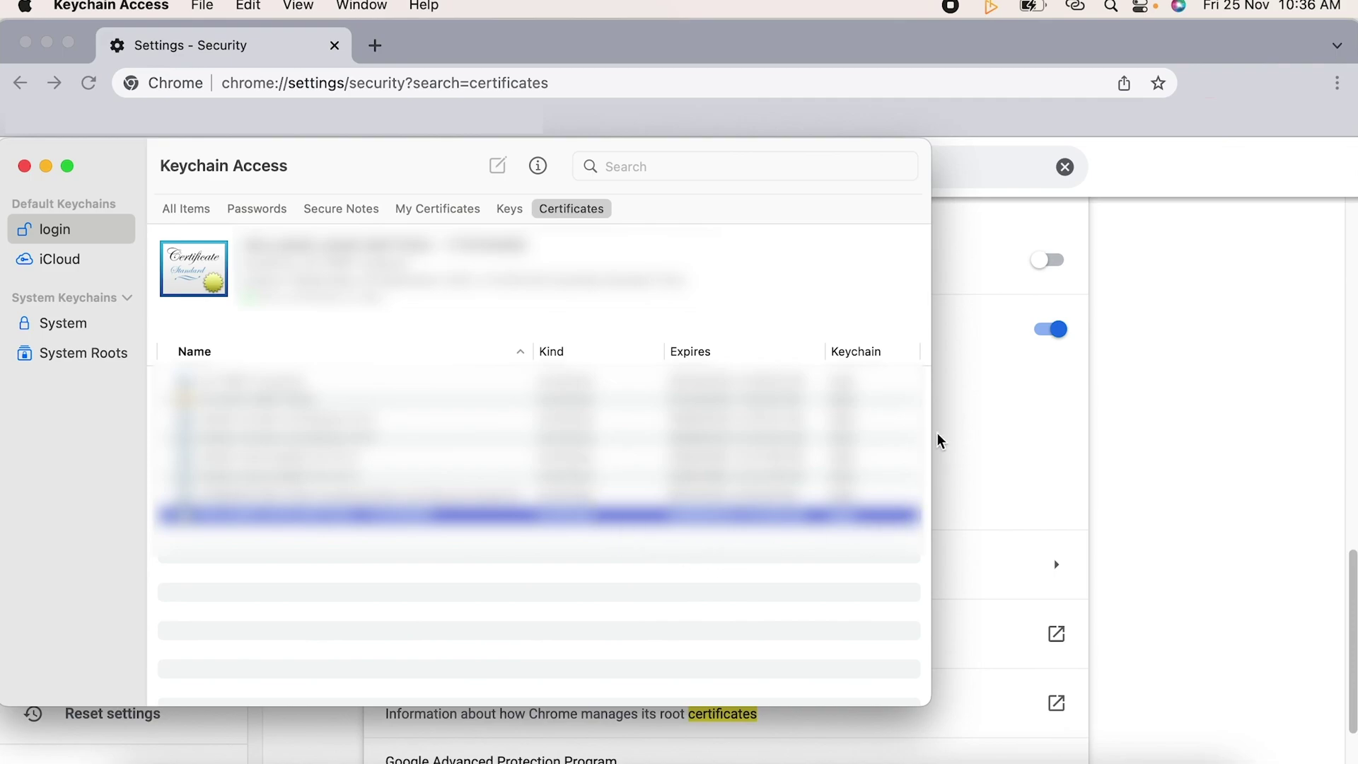
Export the chosen certificate in Personal Information Exchange (.p12) format as Certificates.
{"action": "right_click", "coordinate": [395, 520]}
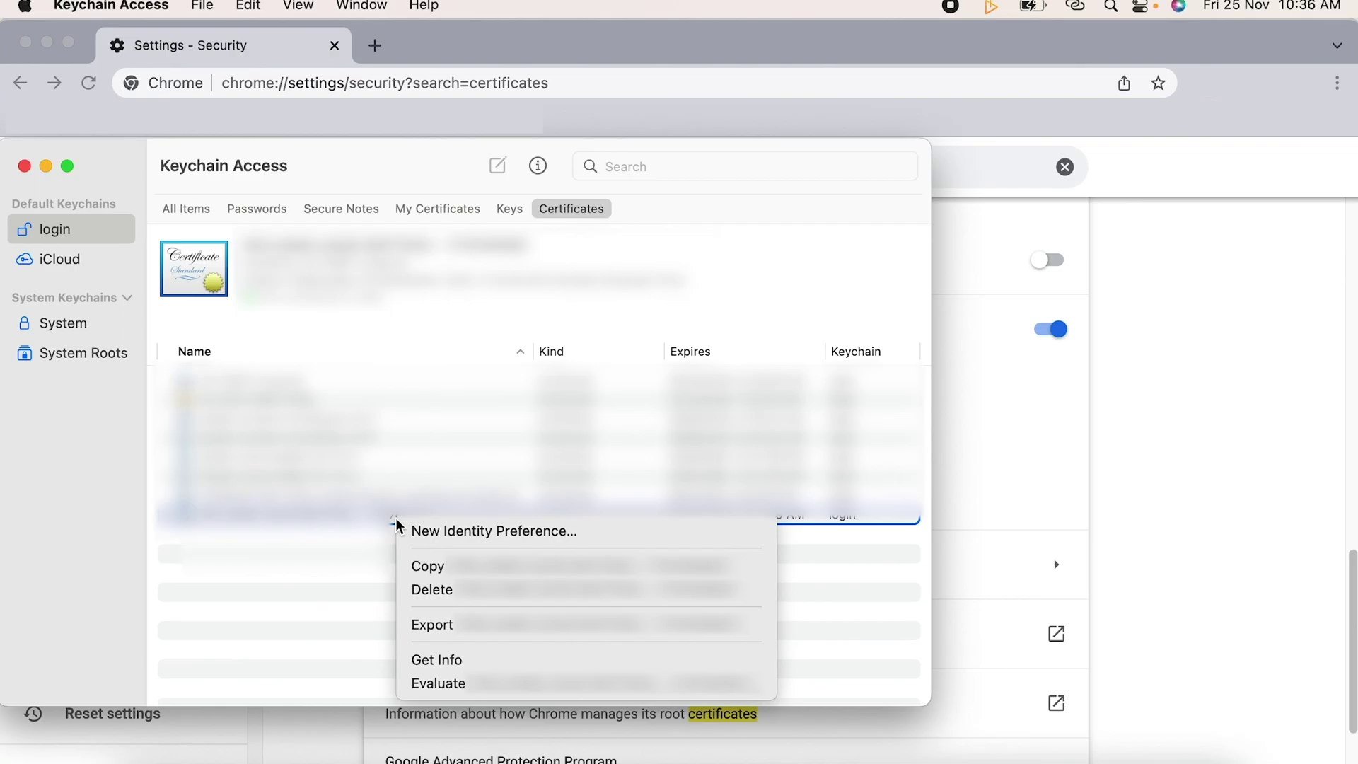
{"action": "left_click", "coordinate": [475, 626]}
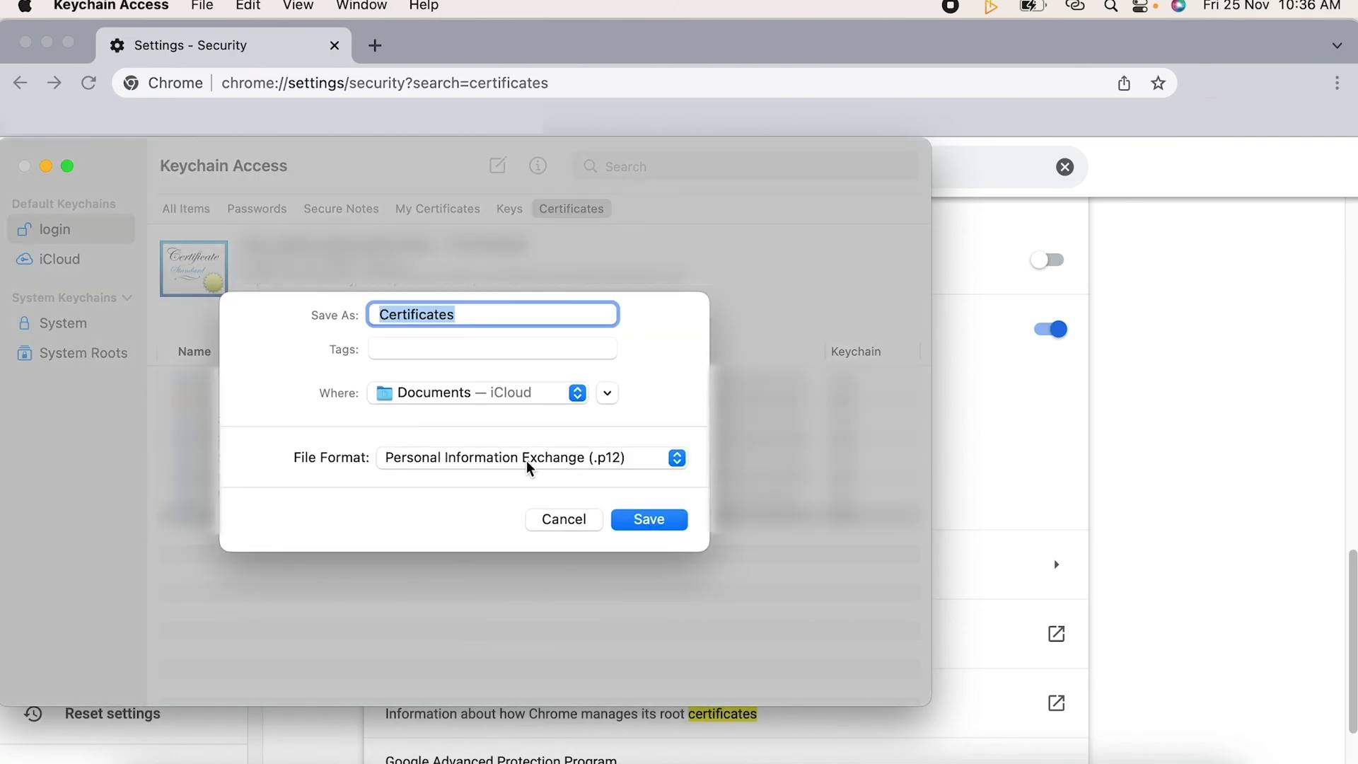
{"action": "left_click", "coordinate": [607, 467]}
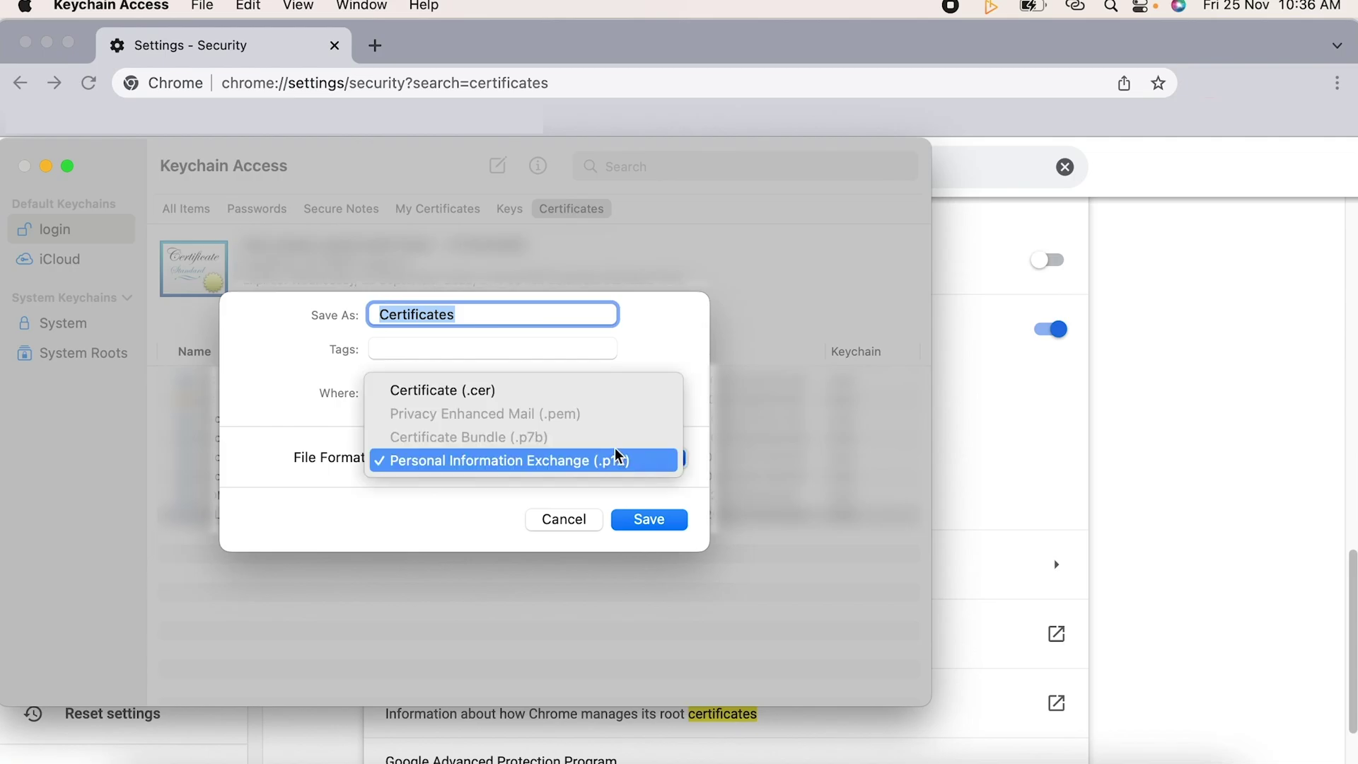
{"action": "left_click", "coordinate": [617, 458]}
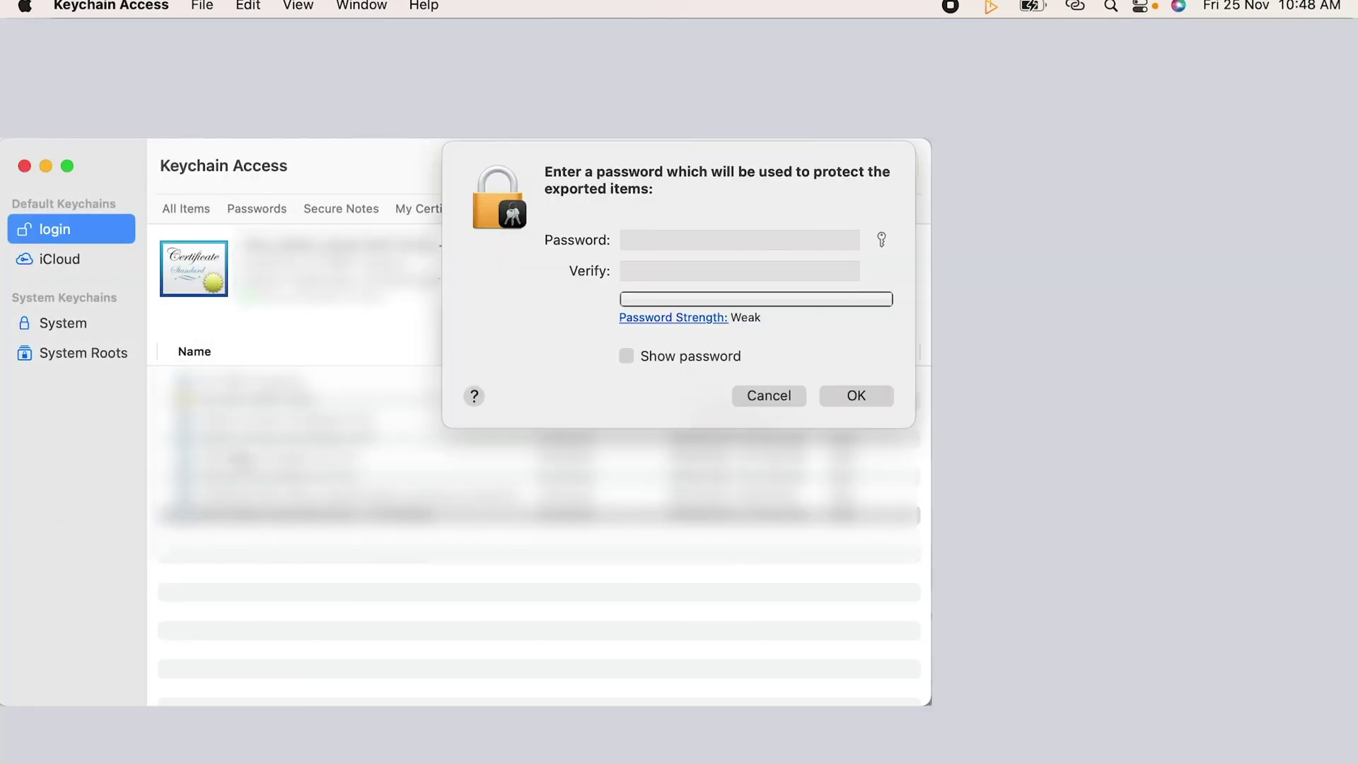
{"action": "left_click", "coordinate": [709, 243]}
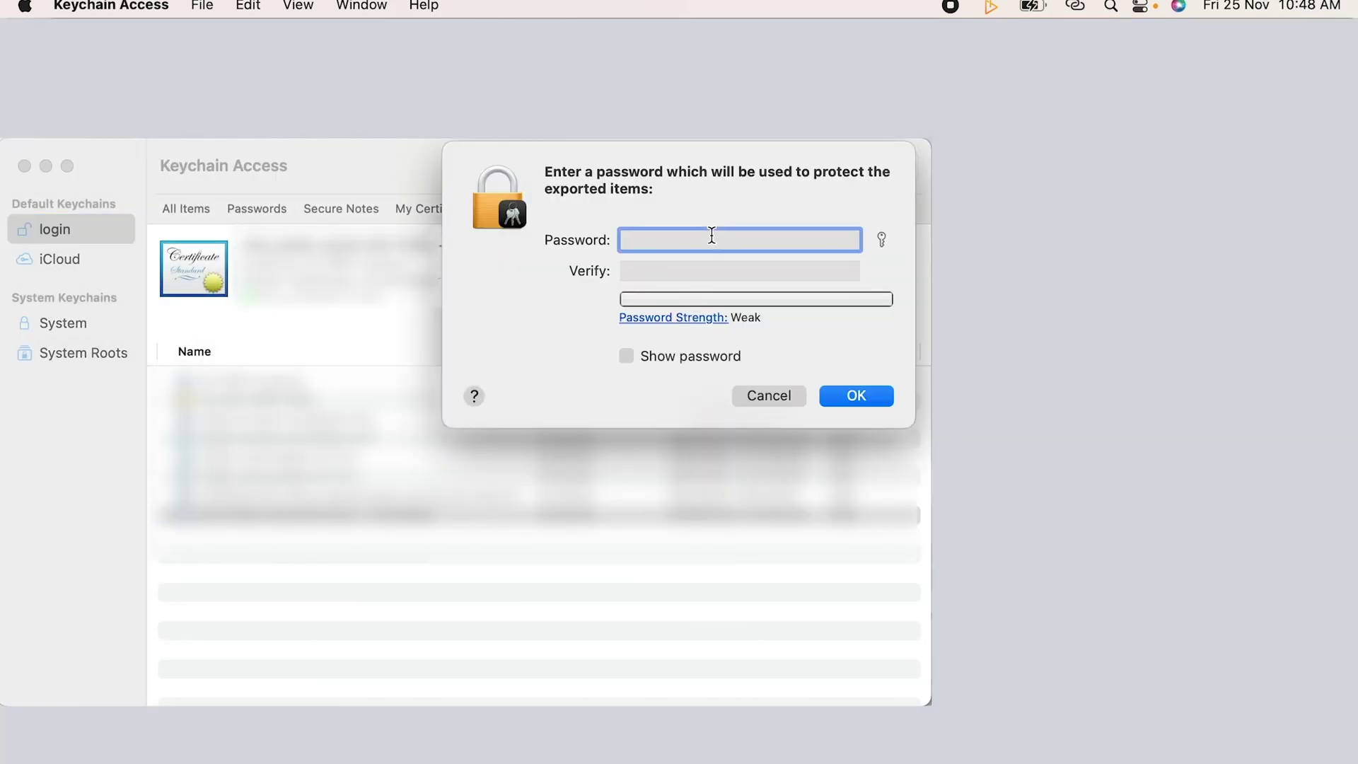
Set a matching export password in Password and Verify, then allow the private-key export.
{"action": "key", "text": "super+v"}
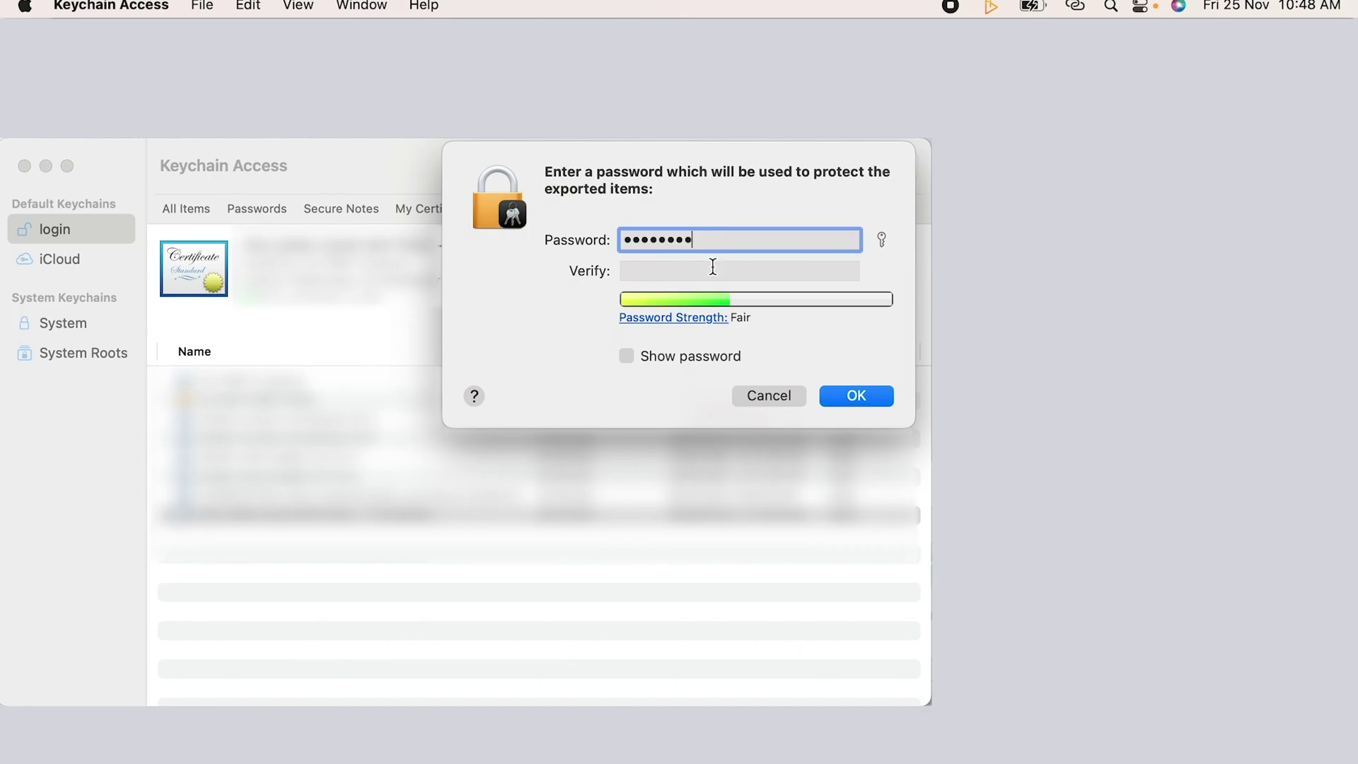
{"action": "left_click", "coordinate": [712, 269]}
{"action": "key", "text": "super+v"}
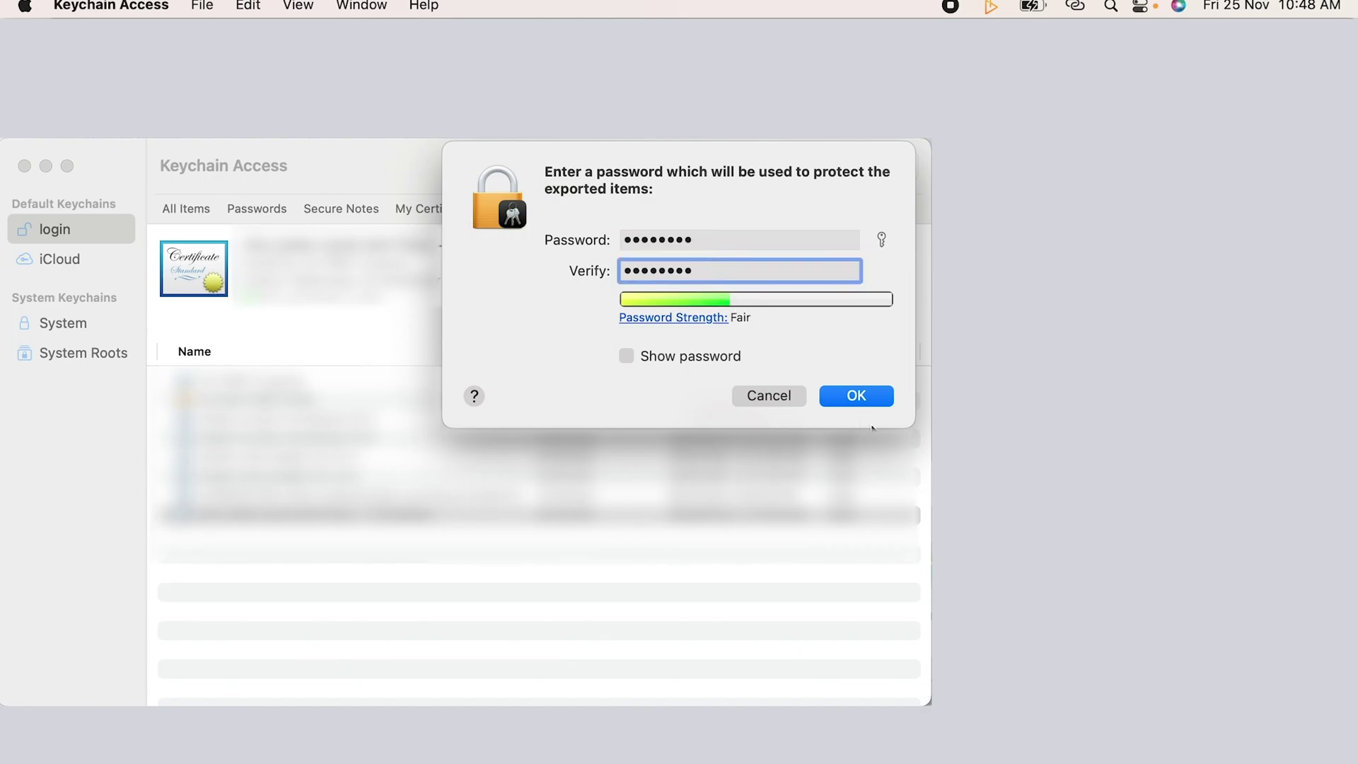
{"action": "left_click", "coordinate": [876, 396]}
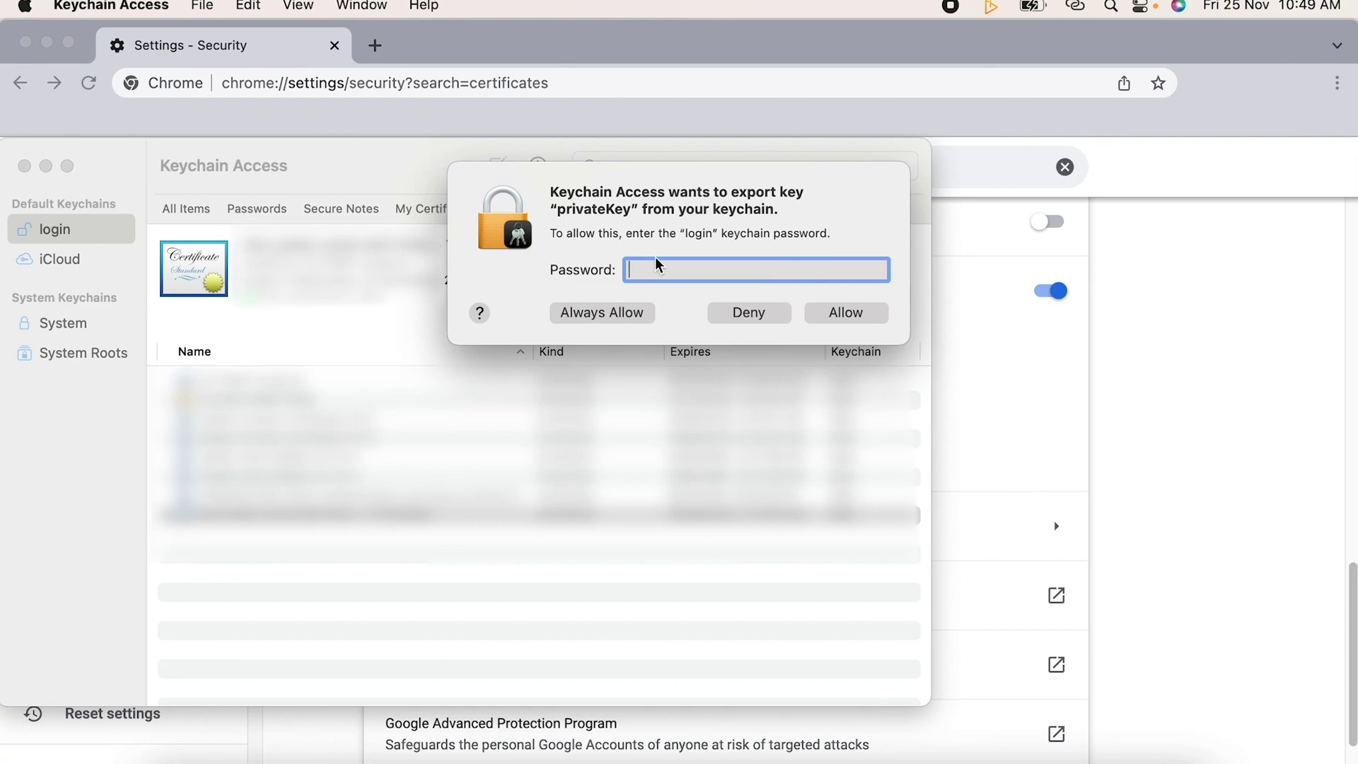
{"action": "type", "text": "aaaaa"}
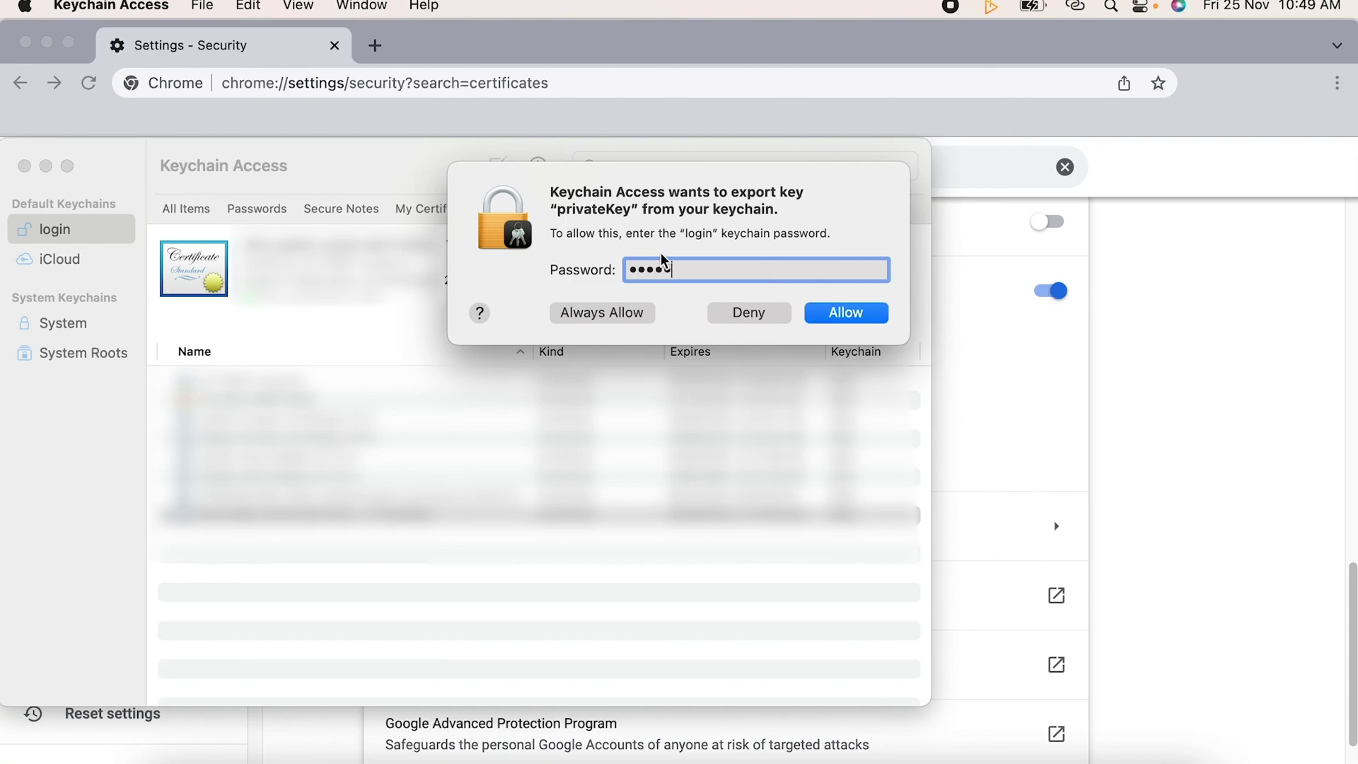
{"action": "left_click", "coordinate": [846, 312]}
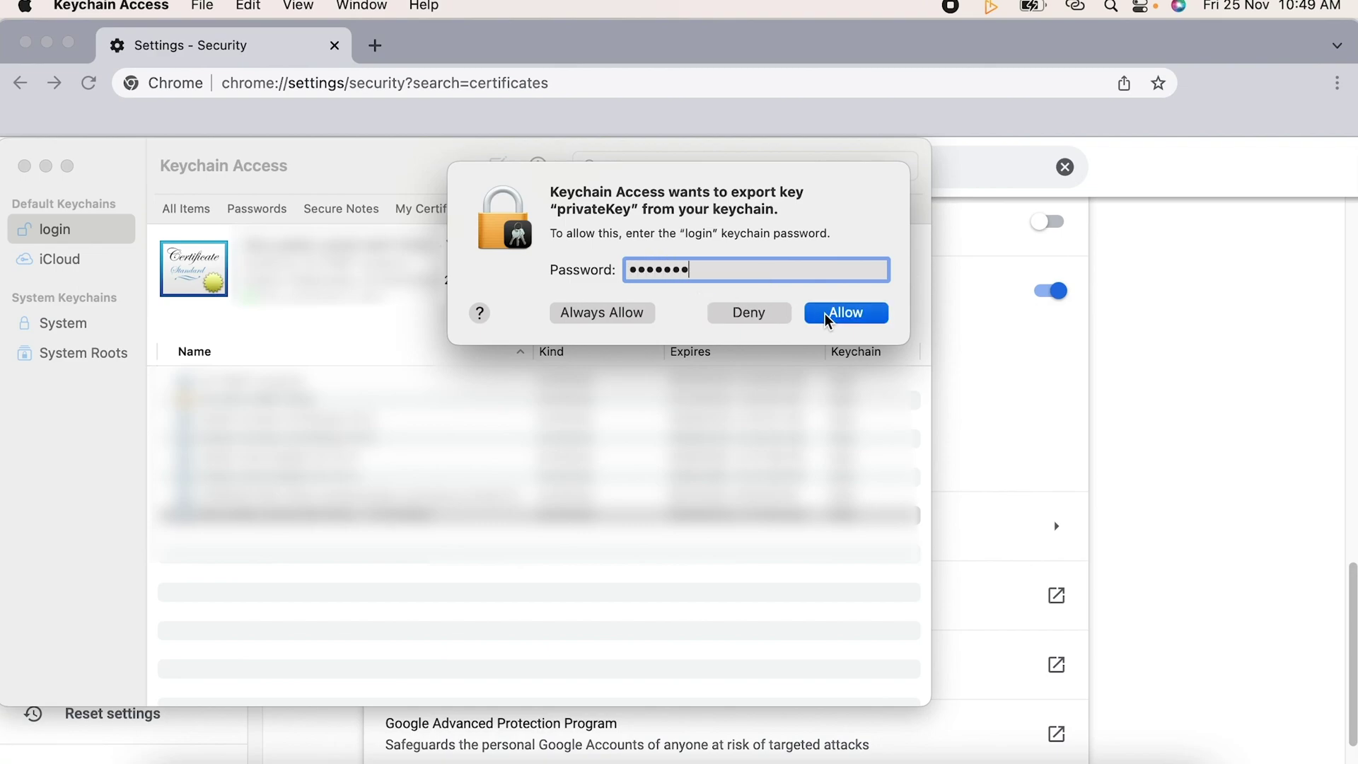